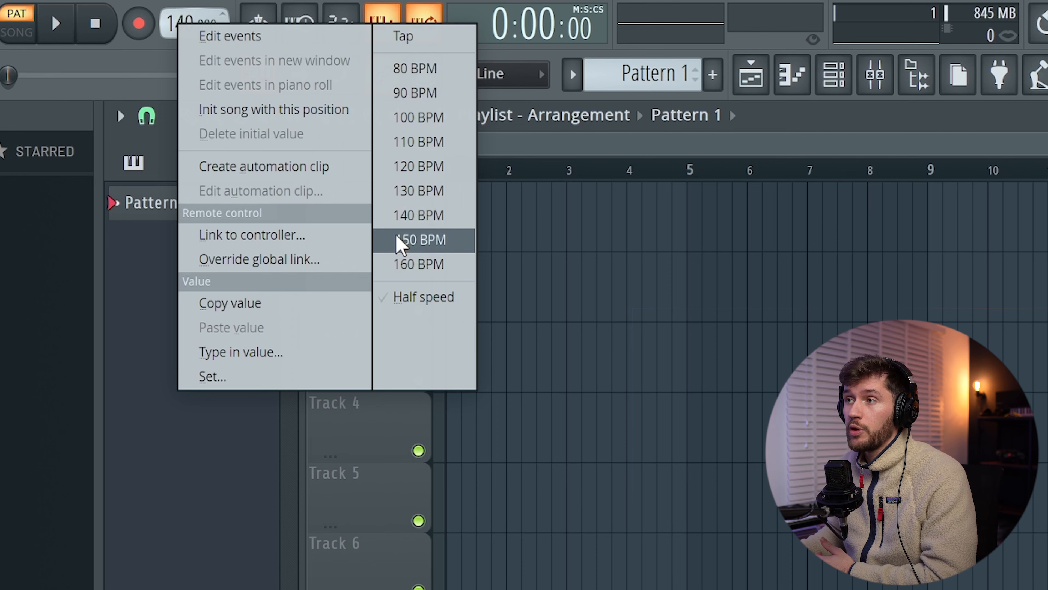
Step: Set the project tempo to 150 BPM
click(434, 240)
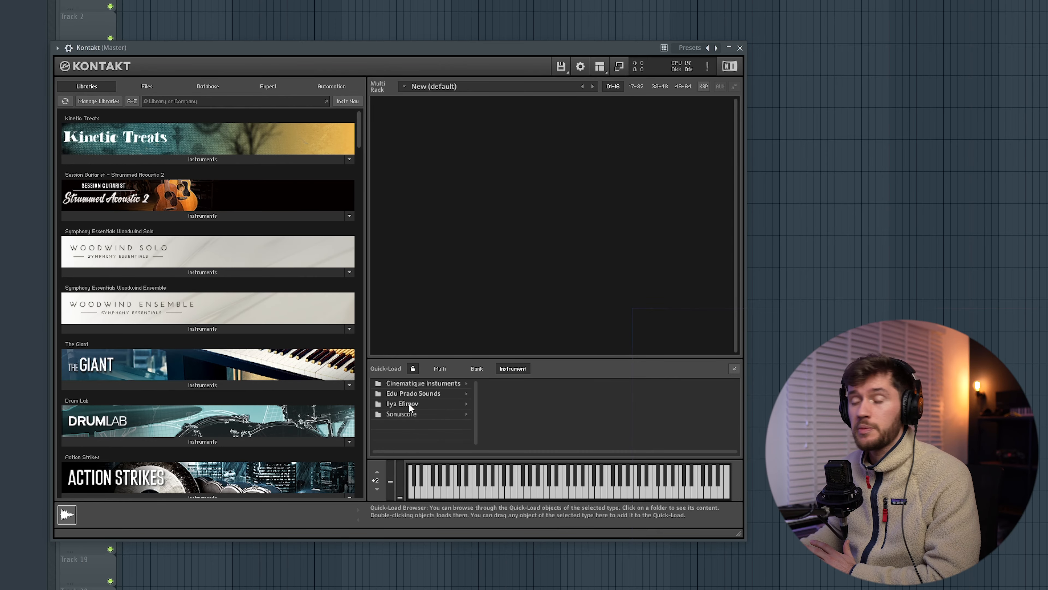
Step: Load the Ilya Efimov NG.nki nylon guitar in Kontakt and choose its SPANISH preset
click(408, 404)
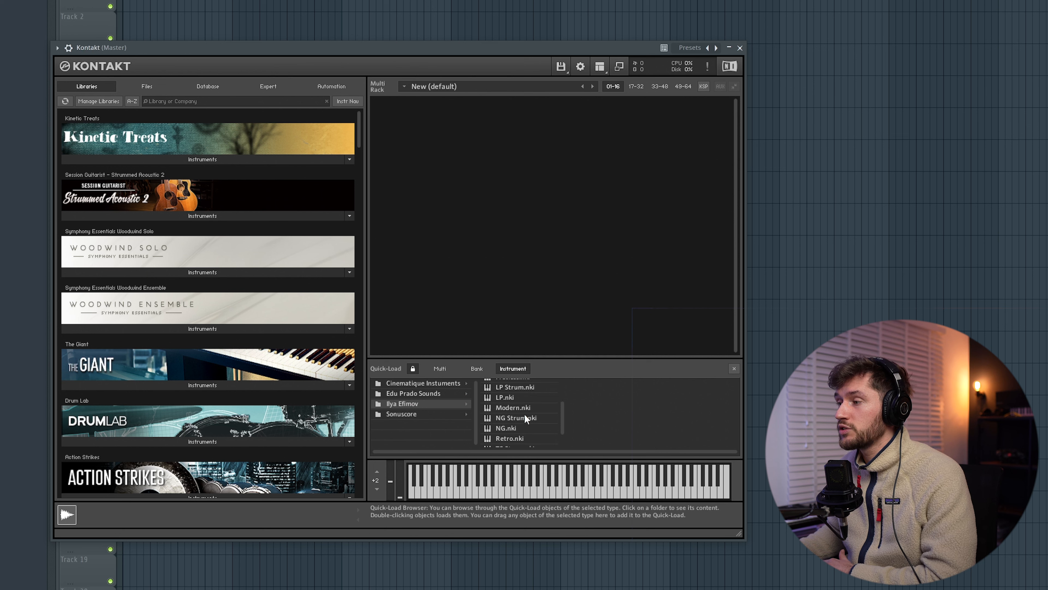
drag(512, 427, 526, 288)
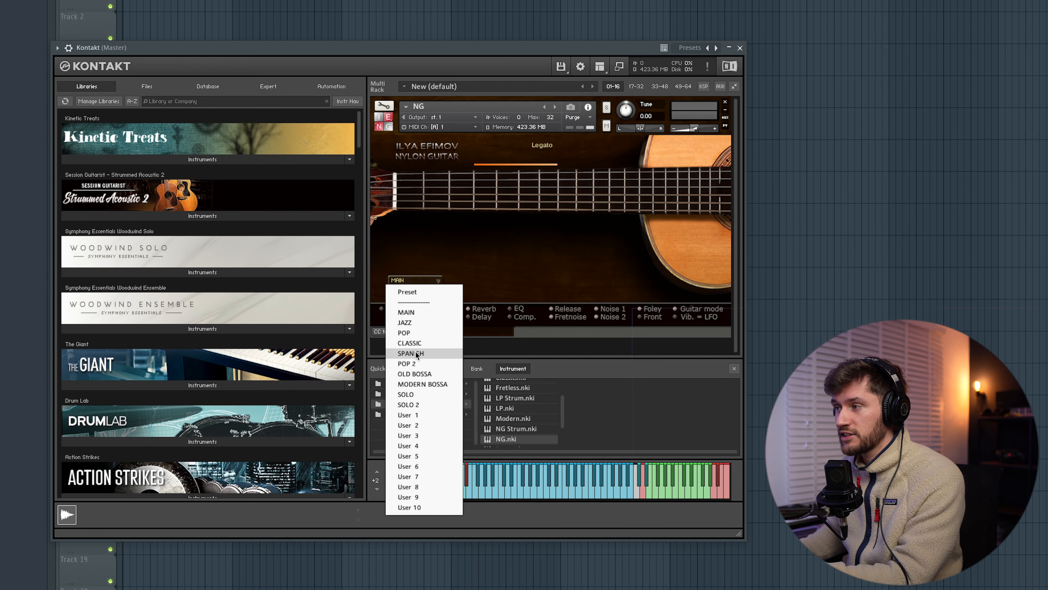
click(417, 353)
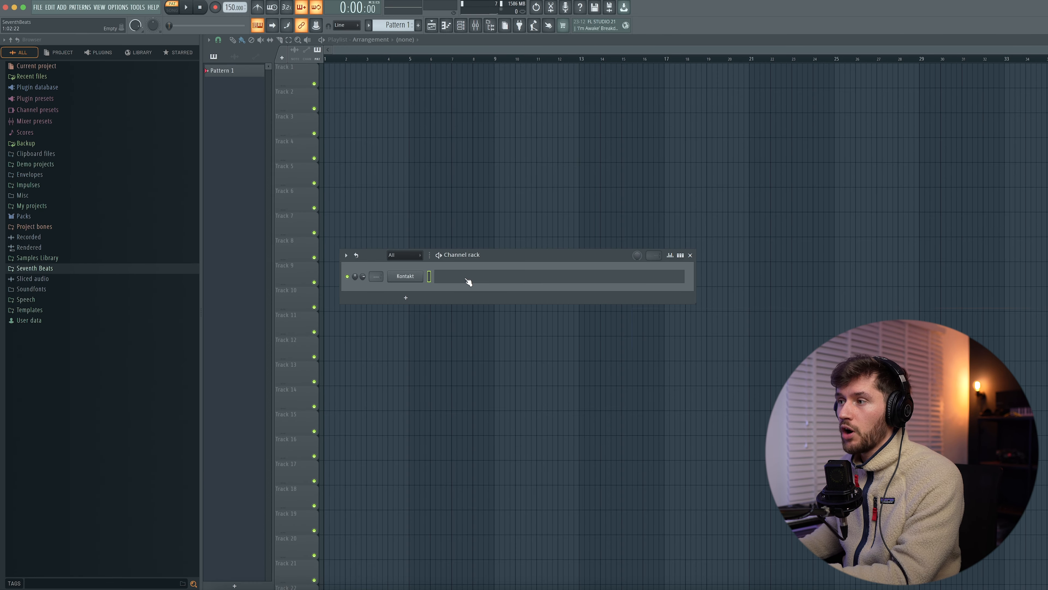
click(467, 280)
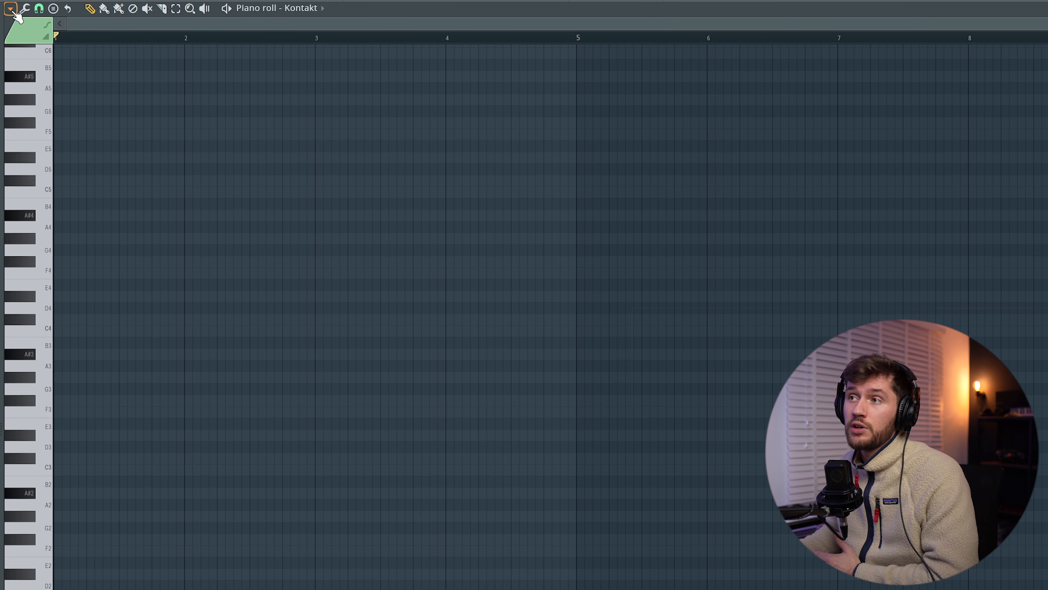
Step: Set the piano roll scale highlighting to root note D# with the Minor Natural (Aeolian) scale
click(11, 9)
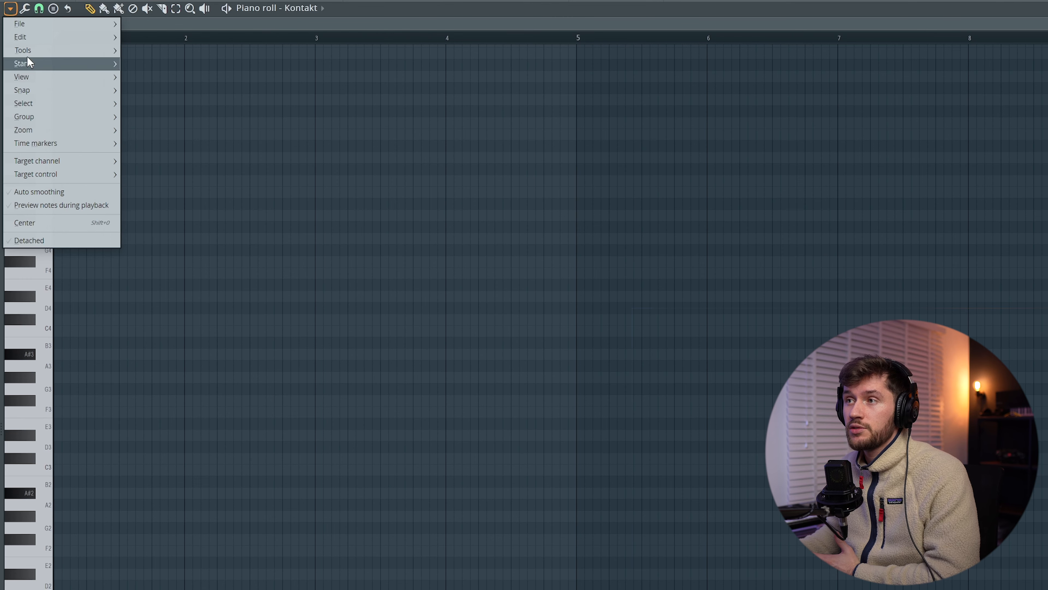
mouse_move(23, 77)
mouse_move(180, 284)
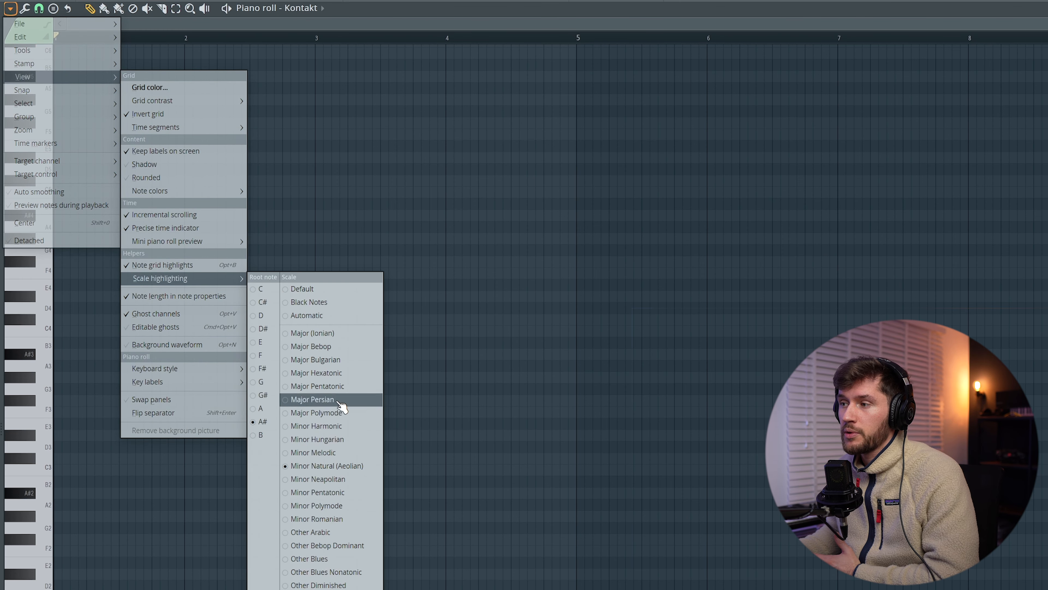
click(264, 329)
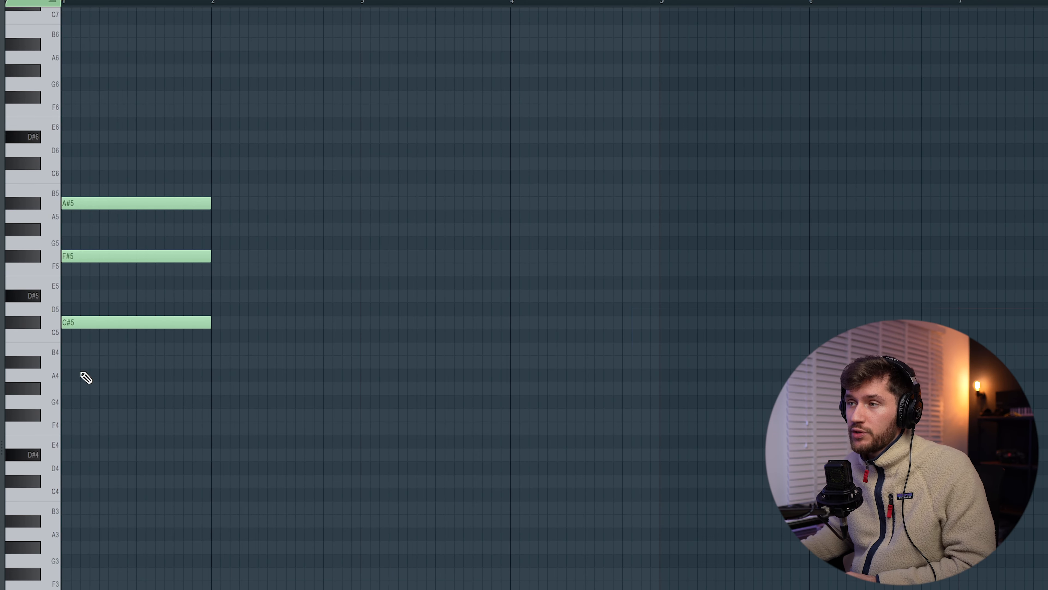
Step: Add a one-bar B3 bass note under the C#5, F#5 and A#5 chord and play it back
click(71, 510)
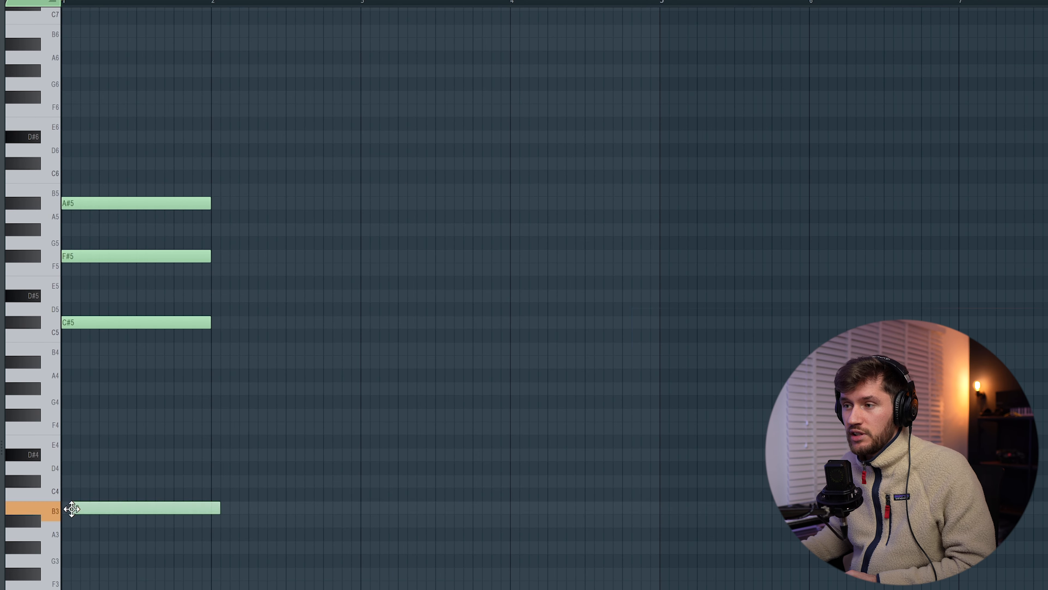
key(space)
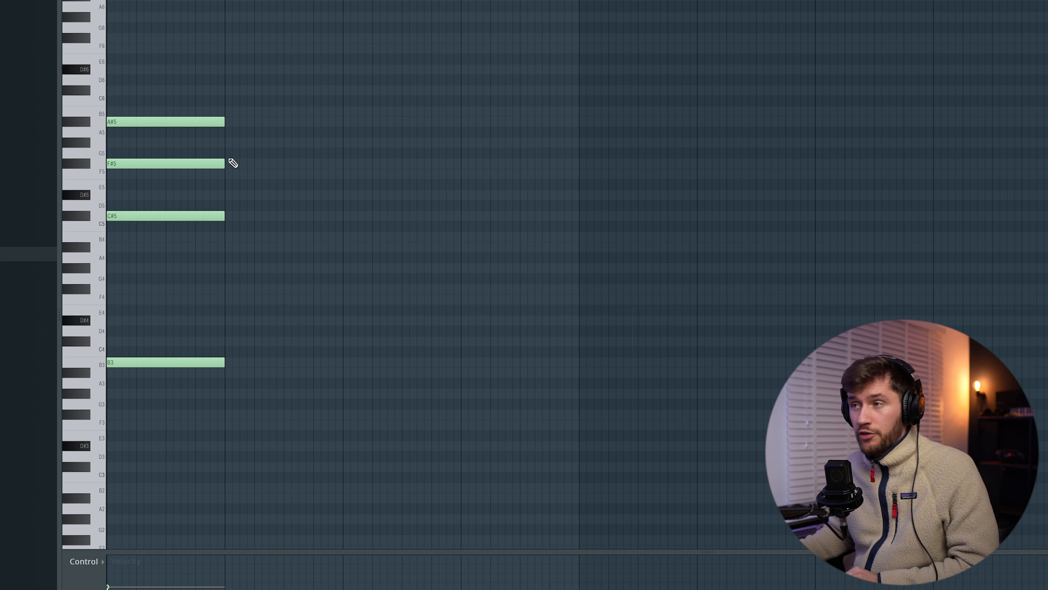
Step: Shorten and stagger the chord notes into a descending A#5, F#5, C#5 arpeggio with a short D#5, and audition it
drag(211, 76, 211, 198)
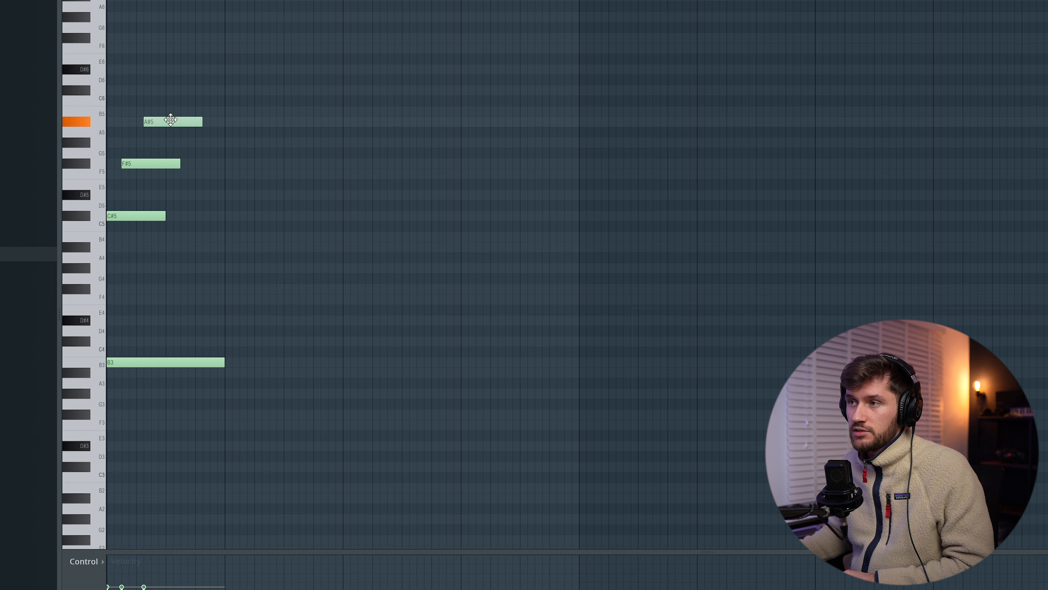
key(space)
key(space)
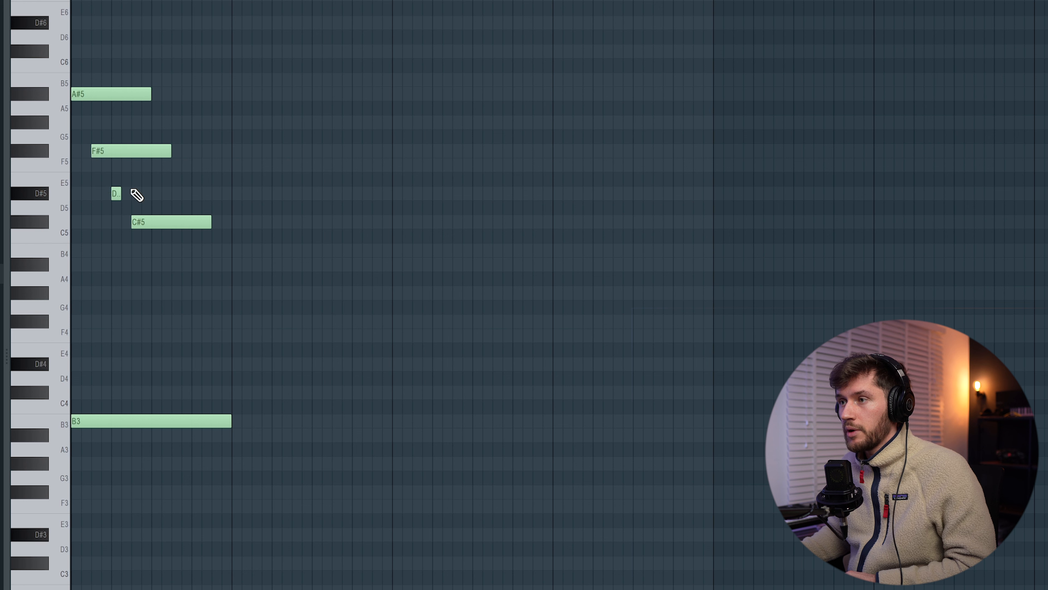
key(space)
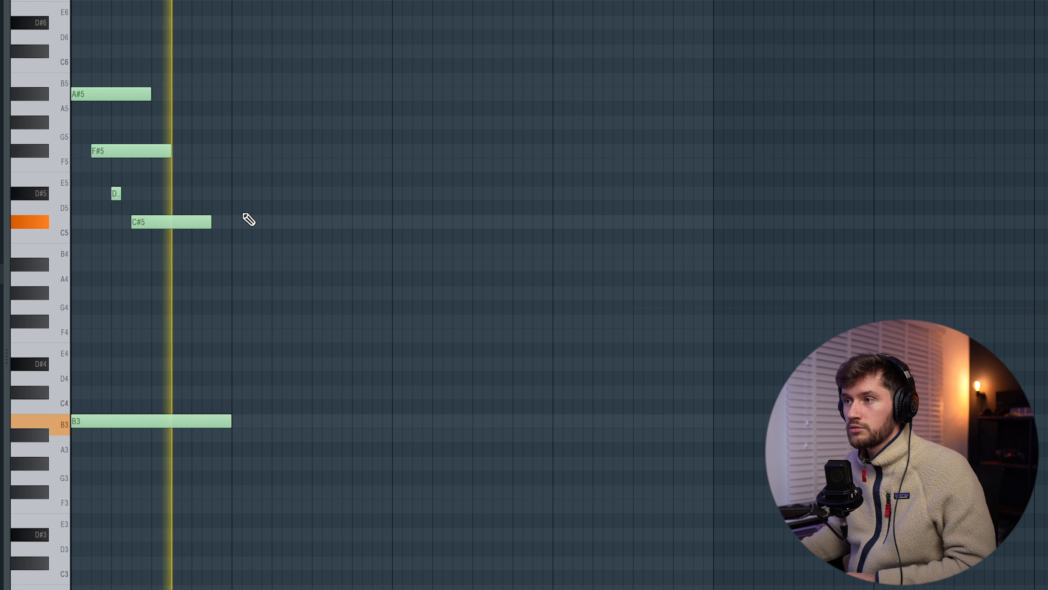
key(space)
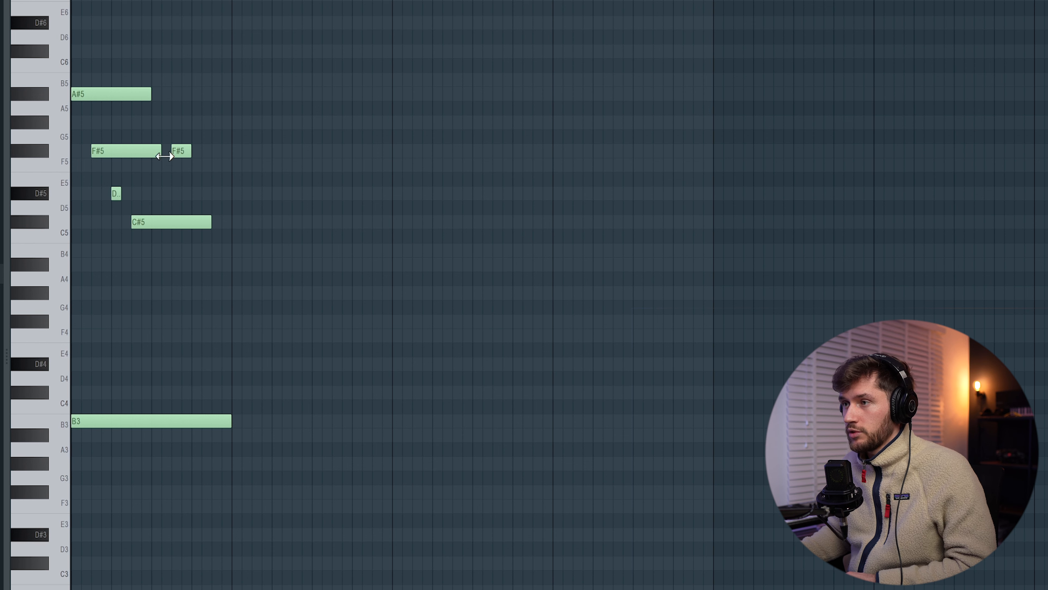
Step: Finish the first bar's melody with a closing F#5 and an A#5 lengthened to the end of the bar
click(214, 151)
key(space)
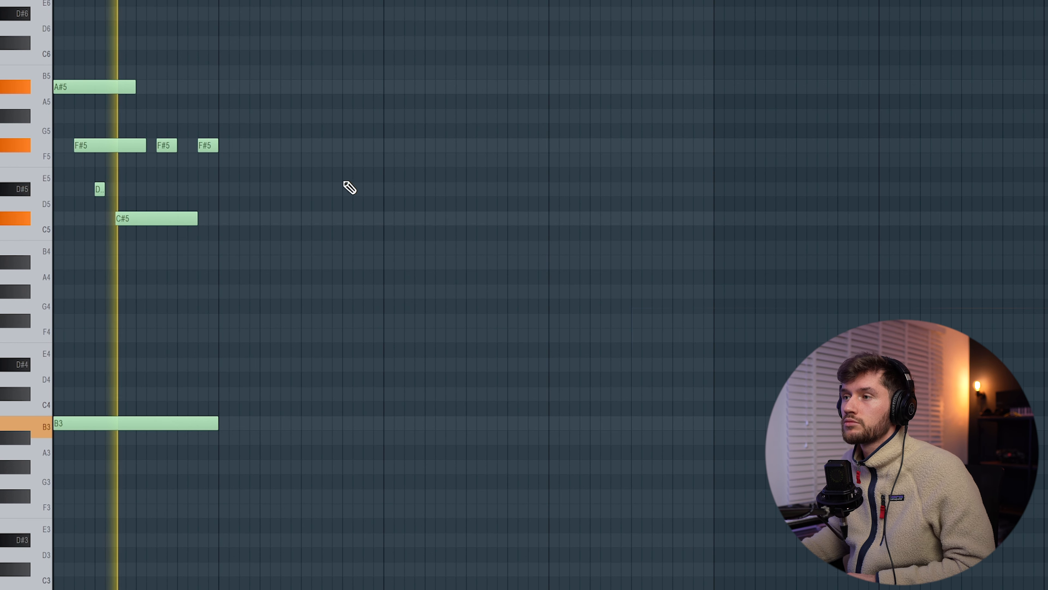
key(space)
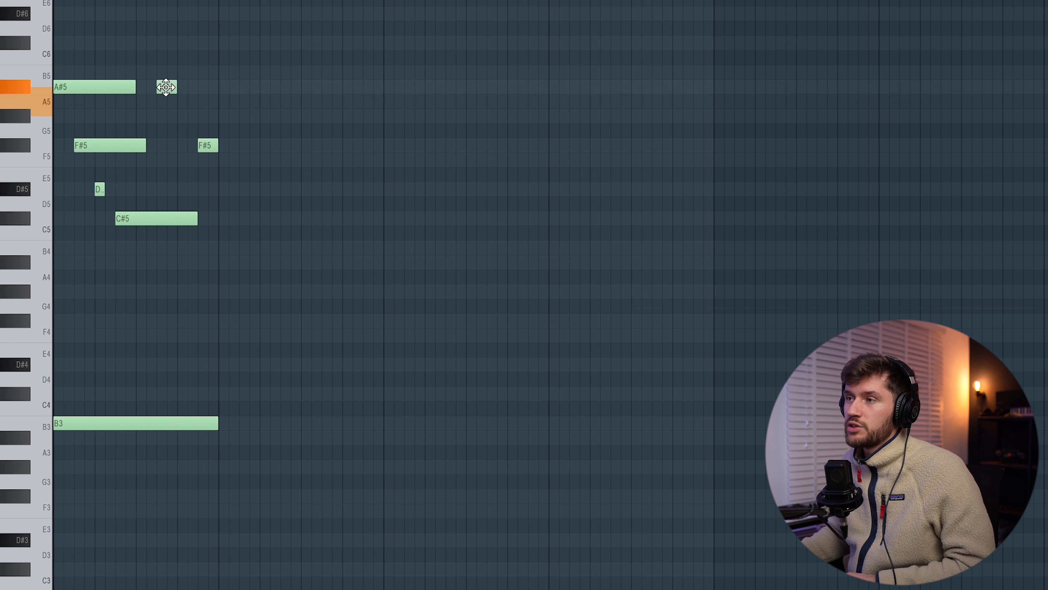
key(space)
drag(176, 87, 213, 87)
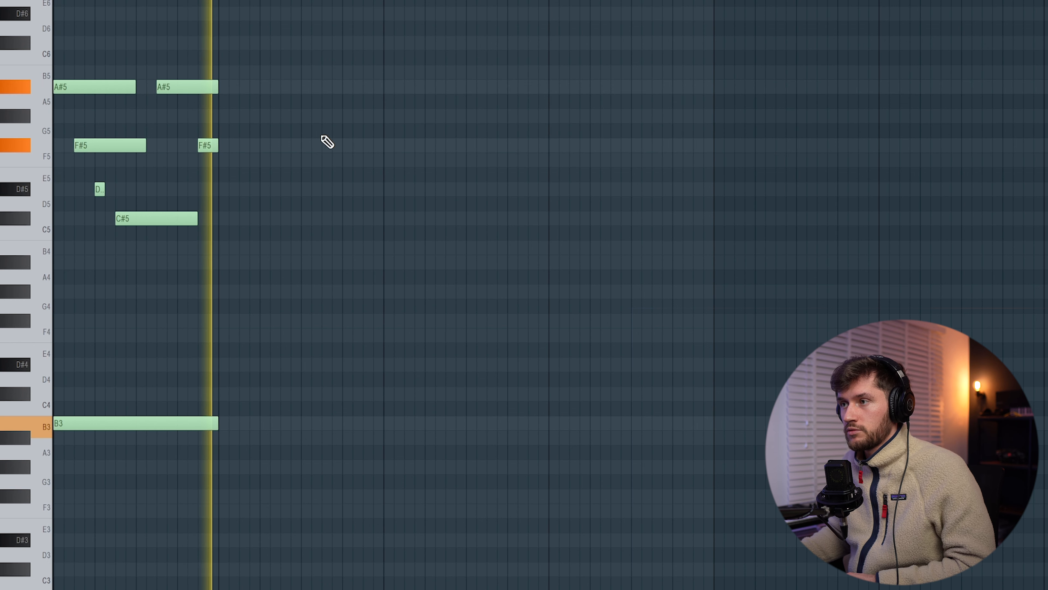
Step: Duplicate the first bar into the second and lower the copied bass note to G#3
key(space)
key(ctrl+a)
key(ctrl+b)
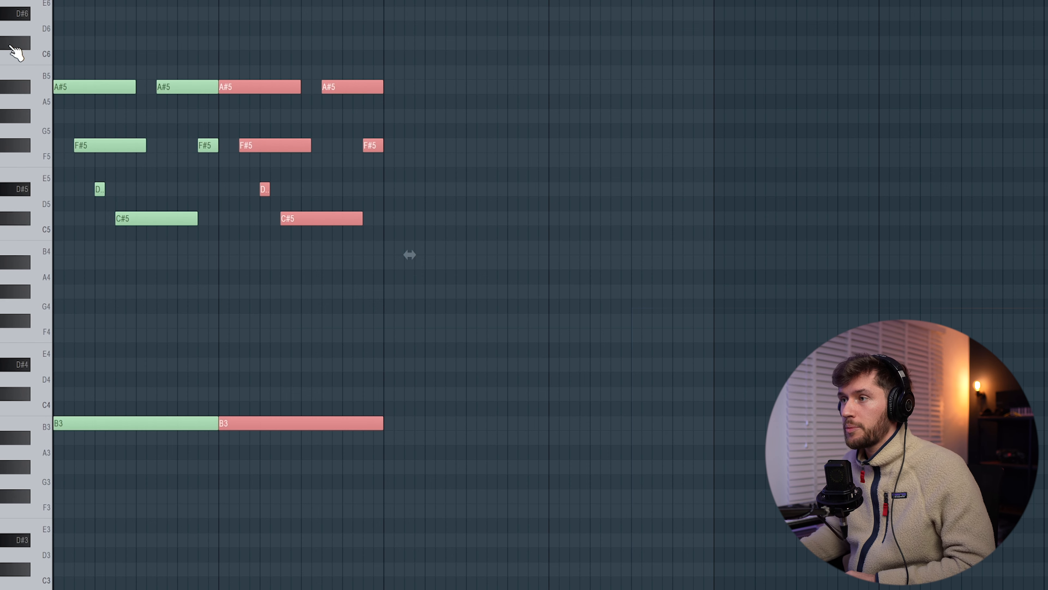
click(229, 441)
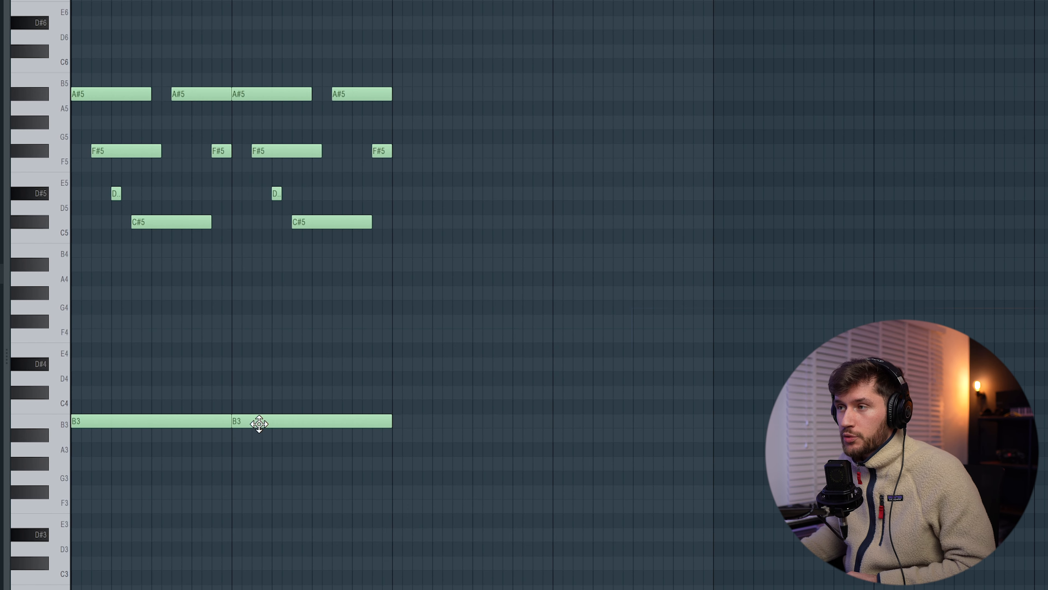
drag(259, 423, 261, 471)
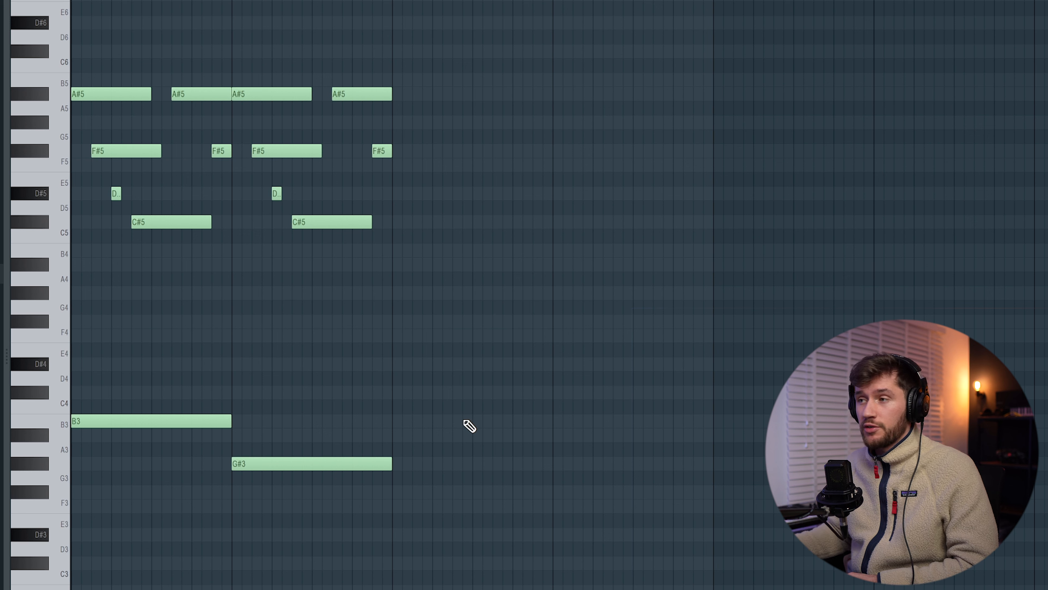
Step: Vary the second bar's ending by raising its last A#5 to C#6 and lowering its last F#5 to C#5
key(space)
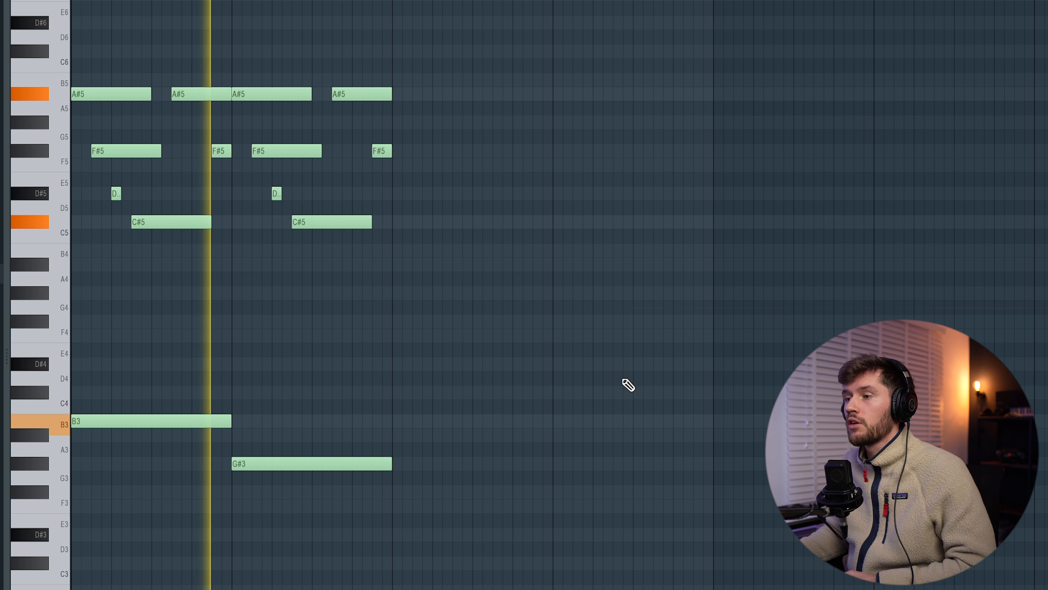
key(space)
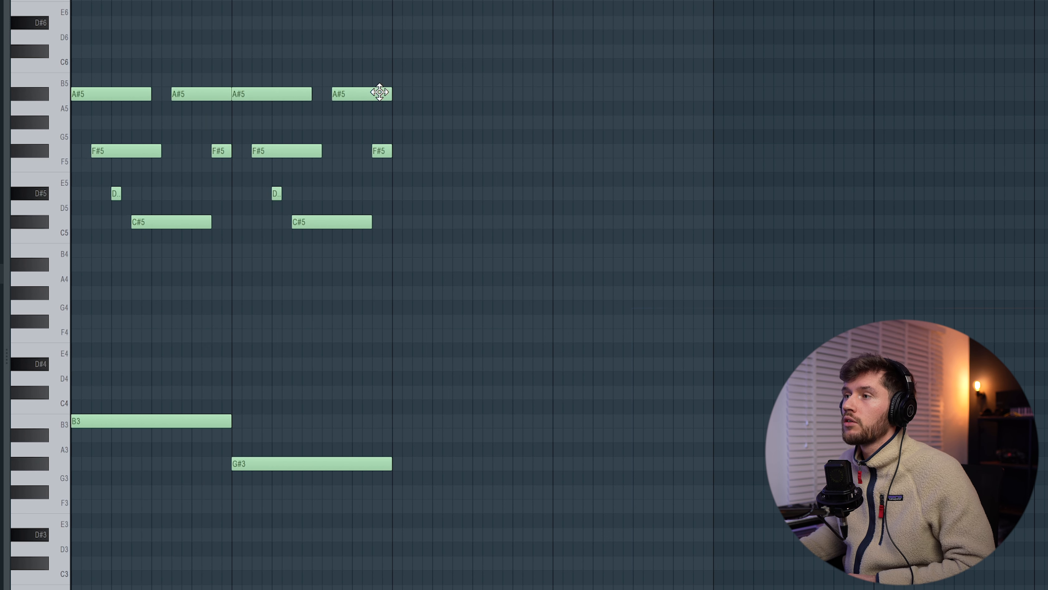
drag(379, 61, 382, 49)
key(space)
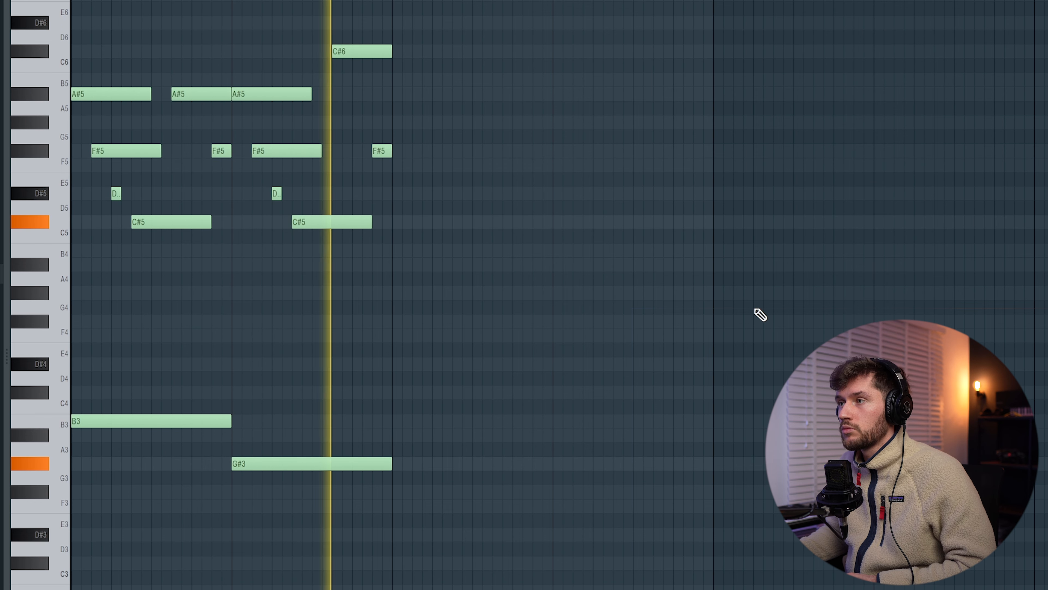
key(space)
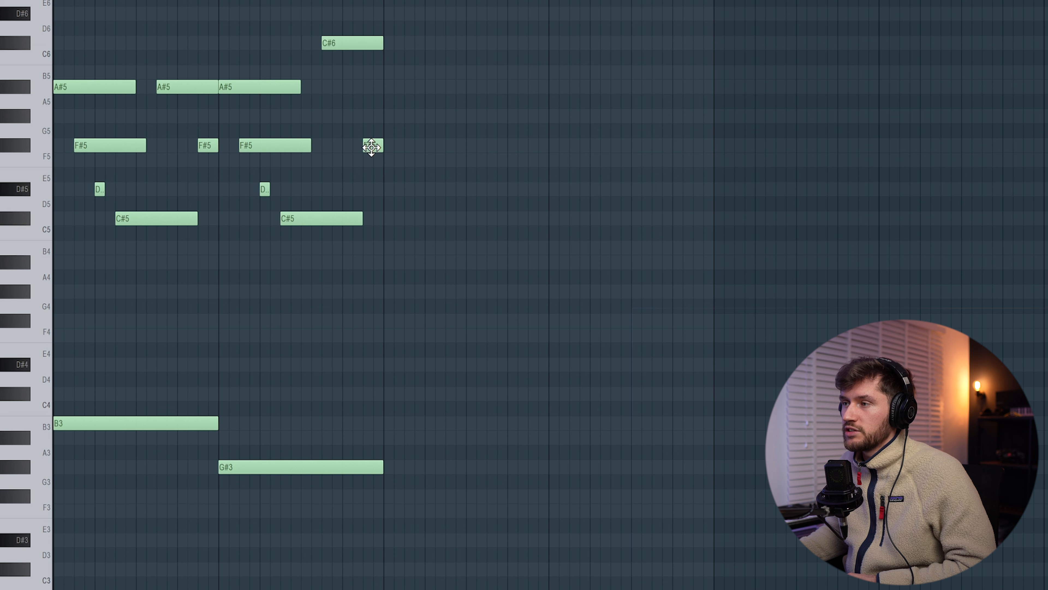
key(space)
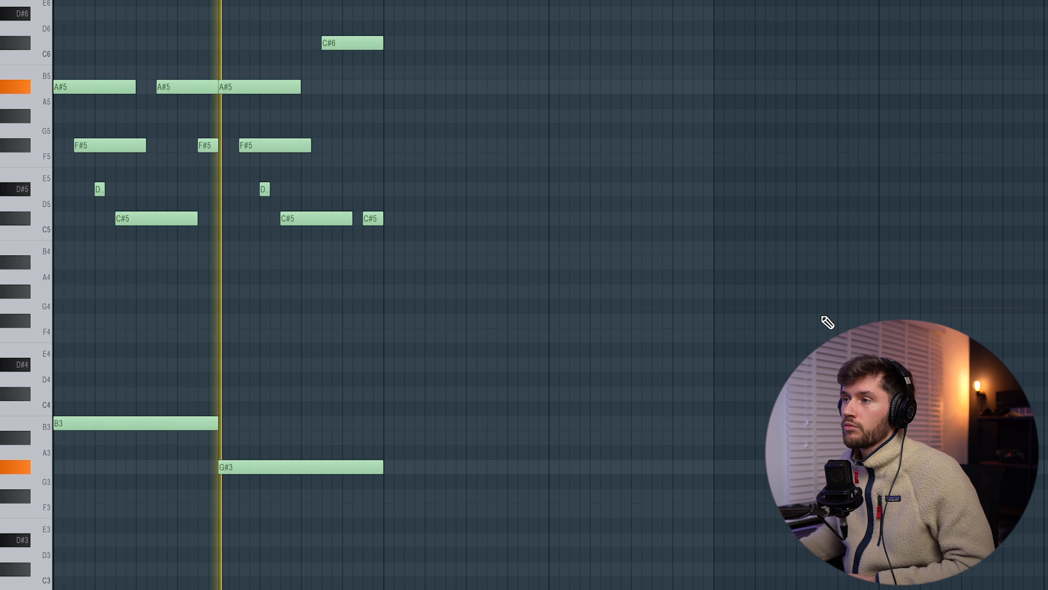
key(space)
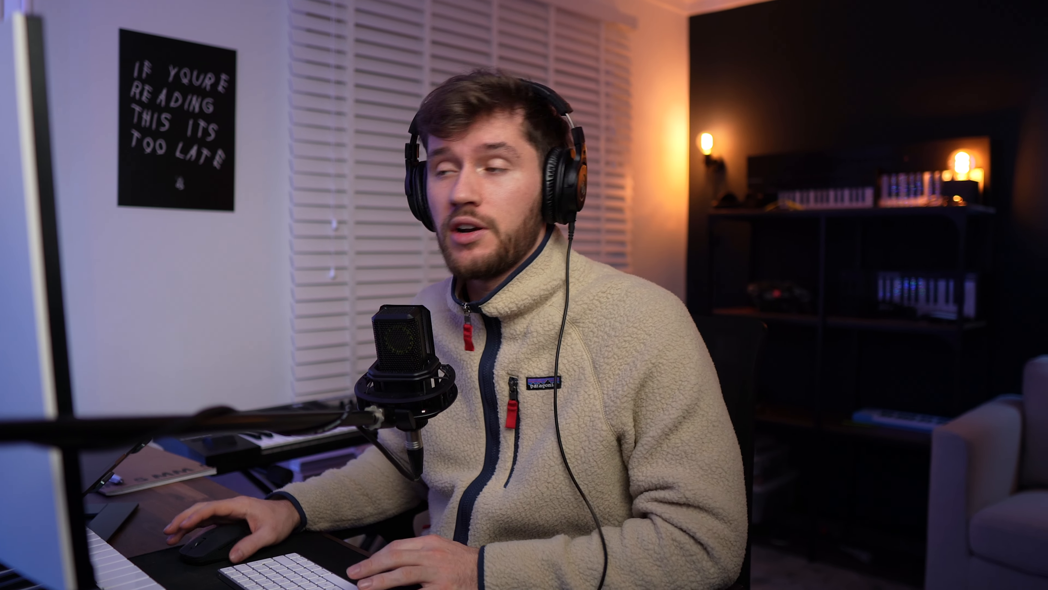
Step: Copy the first bar's melody into the third bar over a C#4 bass note and play it back
drag(70, 35, 213, 274)
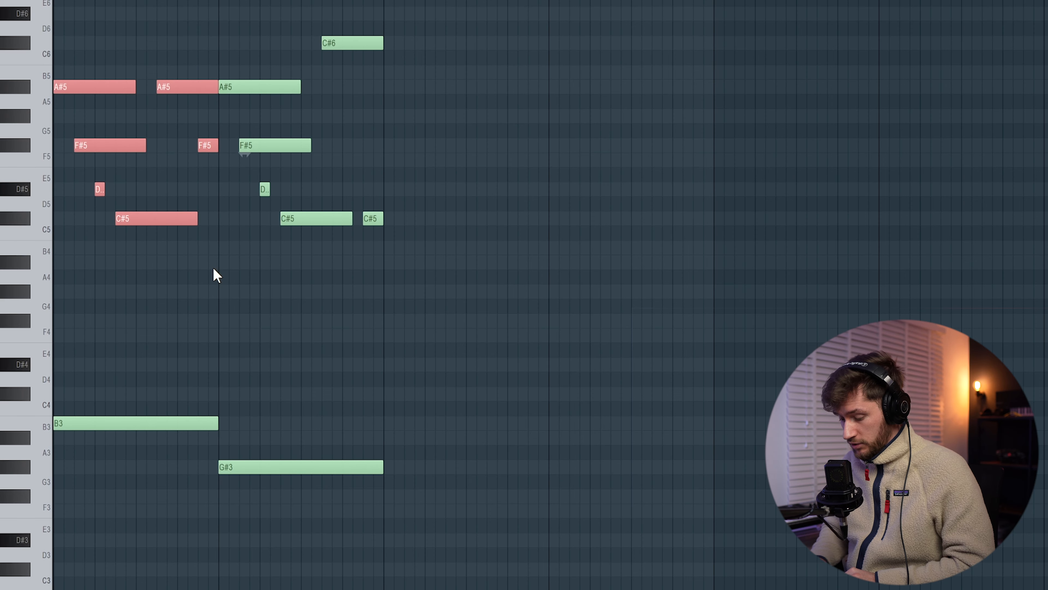
key(shift+Right)
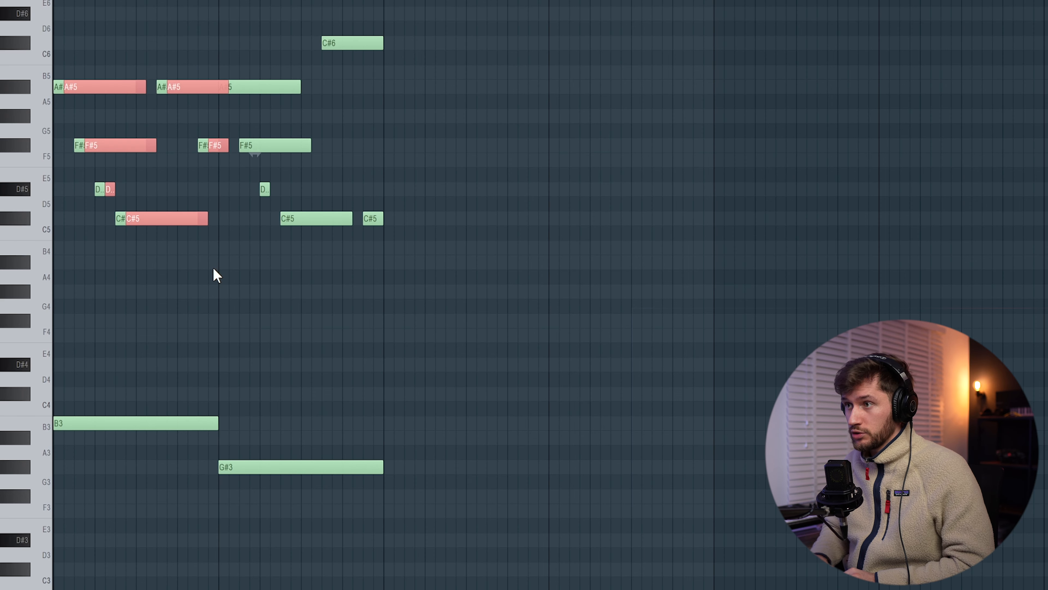
drag(84, 89, 403, 87)
right_click(494, 30)
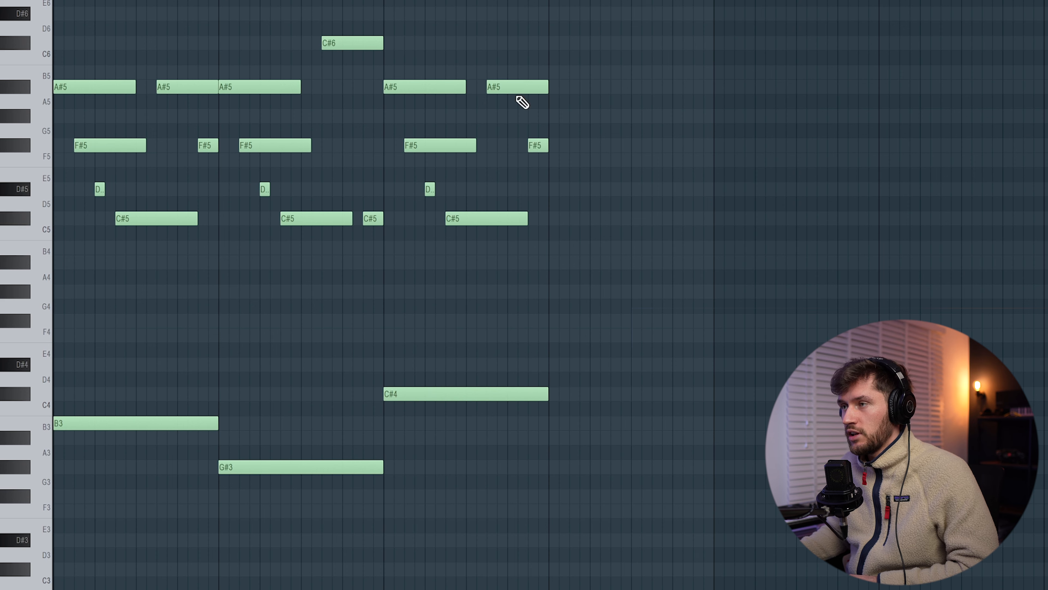
key(space)
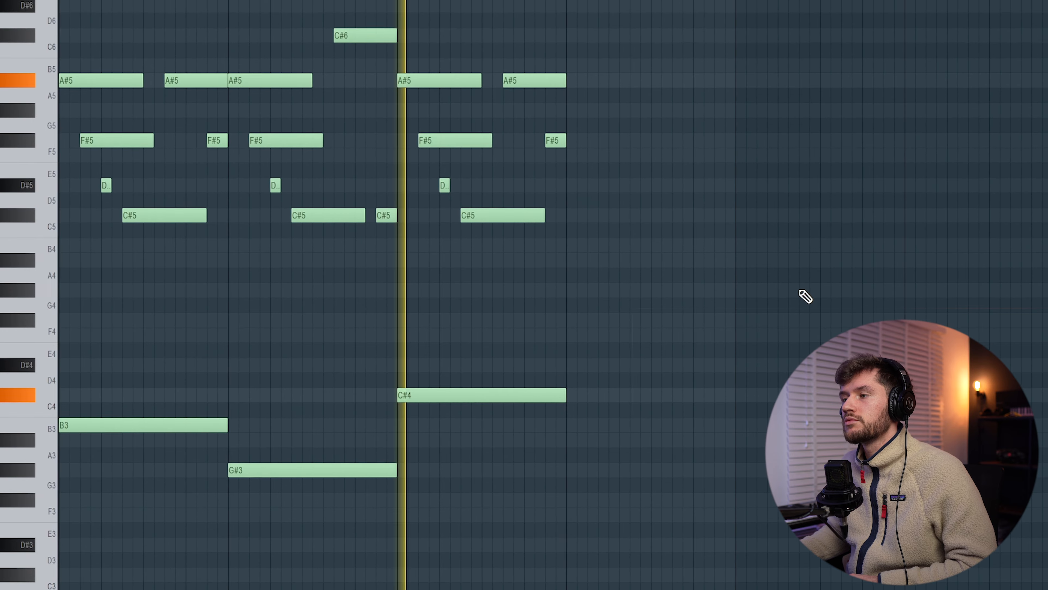
Step: Raise the third bar's bass note to D#4 and place another one-bar D#4 in the fourth bar
drag(466, 389, 456, 358)
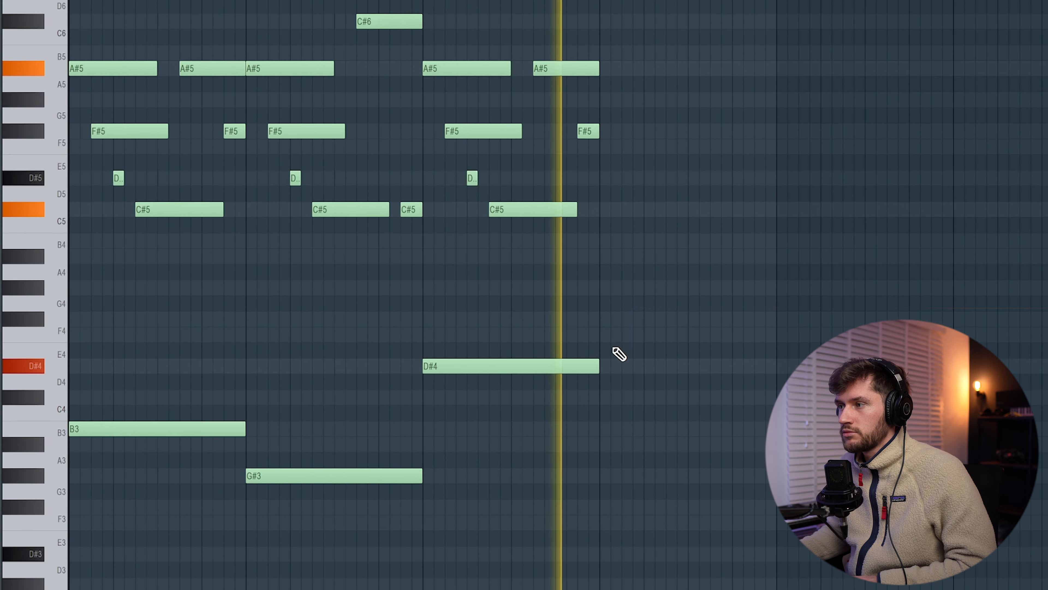
click(595, 368)
drag(634, 366, 629, 373)
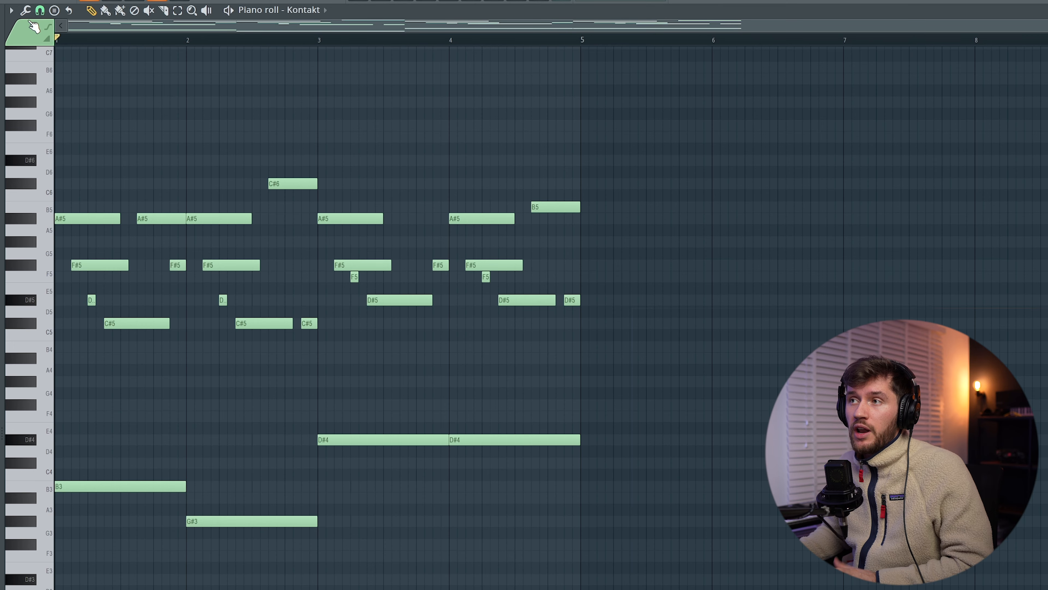
Step: Change the piano roll snap setting and shorten the ends of all notes slightly to leave small gaps
click(41, 10)
click(65, 75)
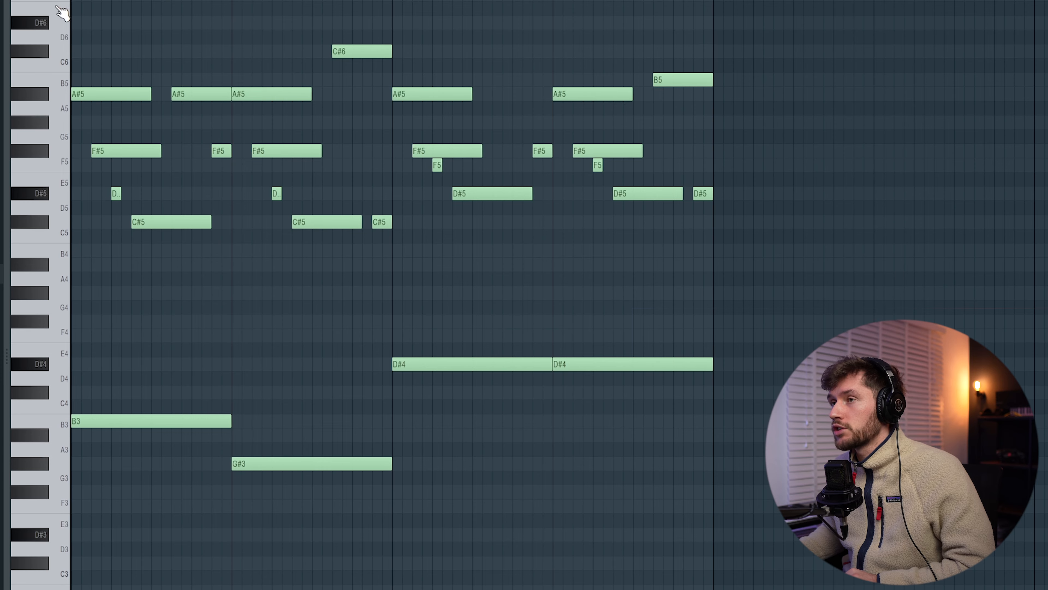
key(ctrl+a)
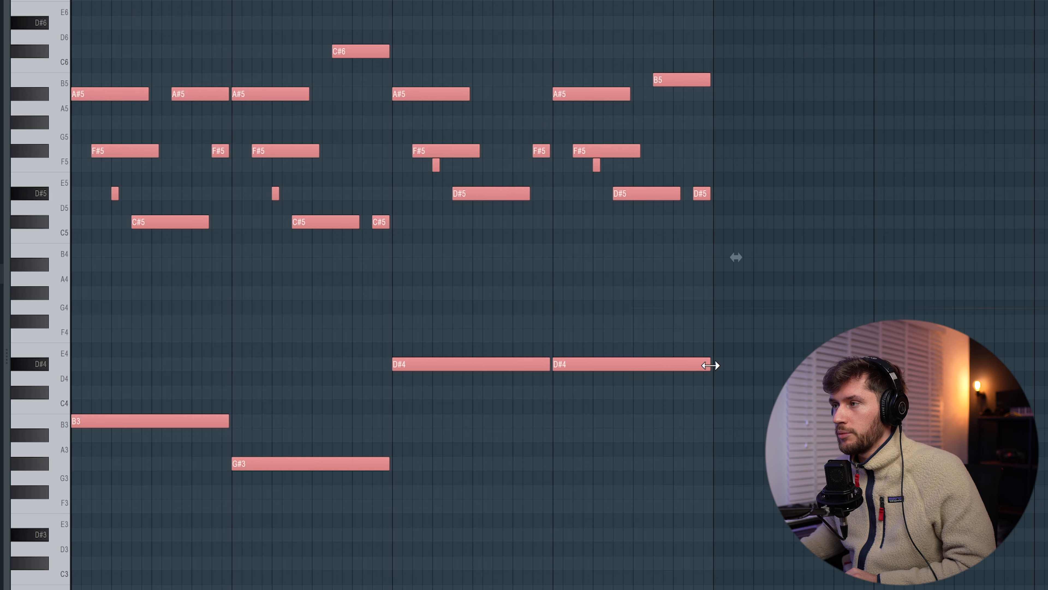
key(ctrl+d)
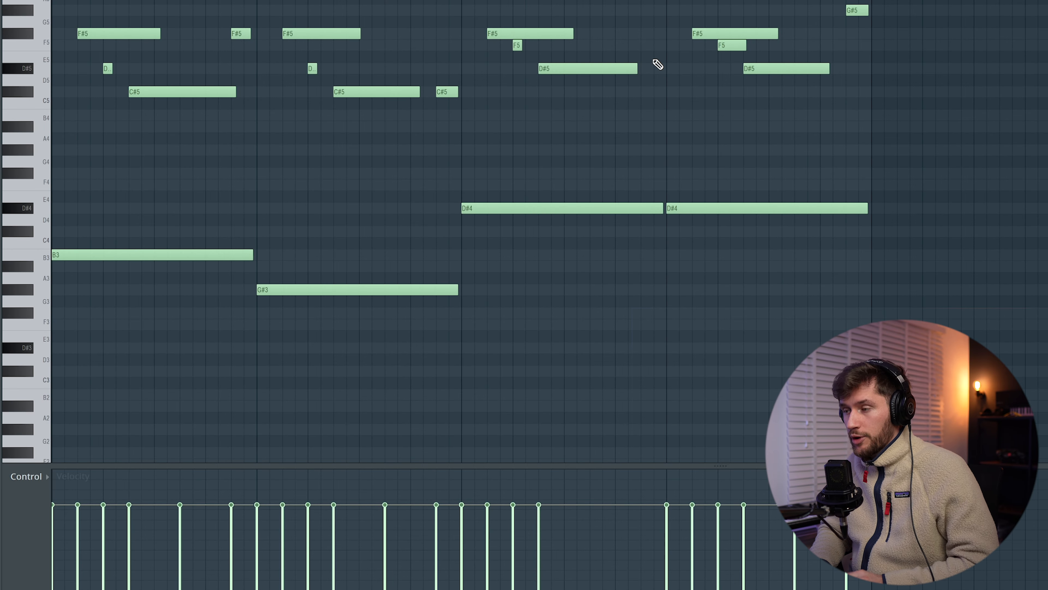
Step: Randomize the note velocities moderately with the piano roll randomizer and apply the result
key(alt+r)
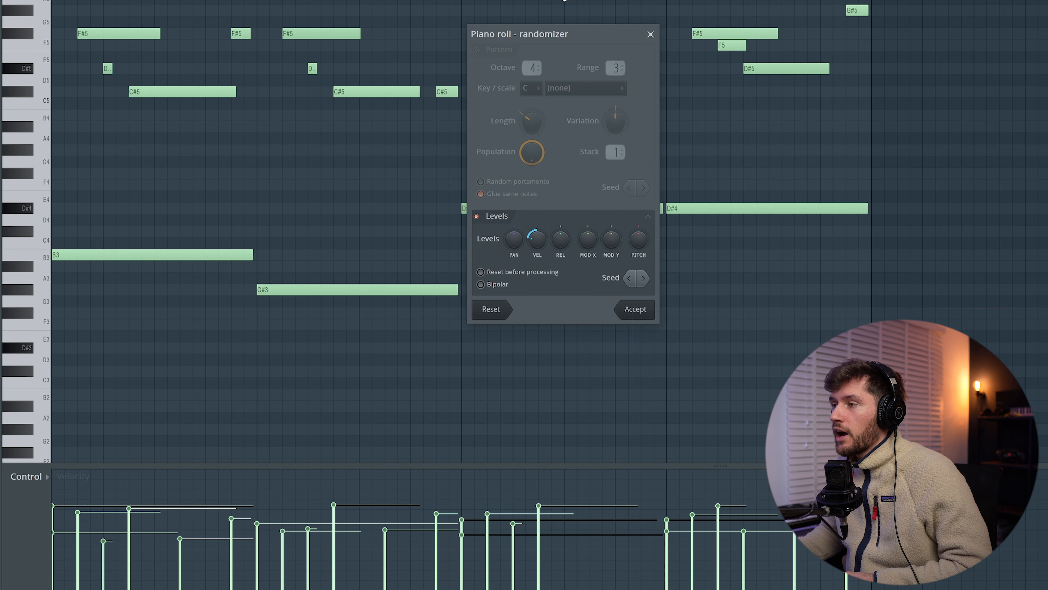
drag(531, 249, 541, 244)
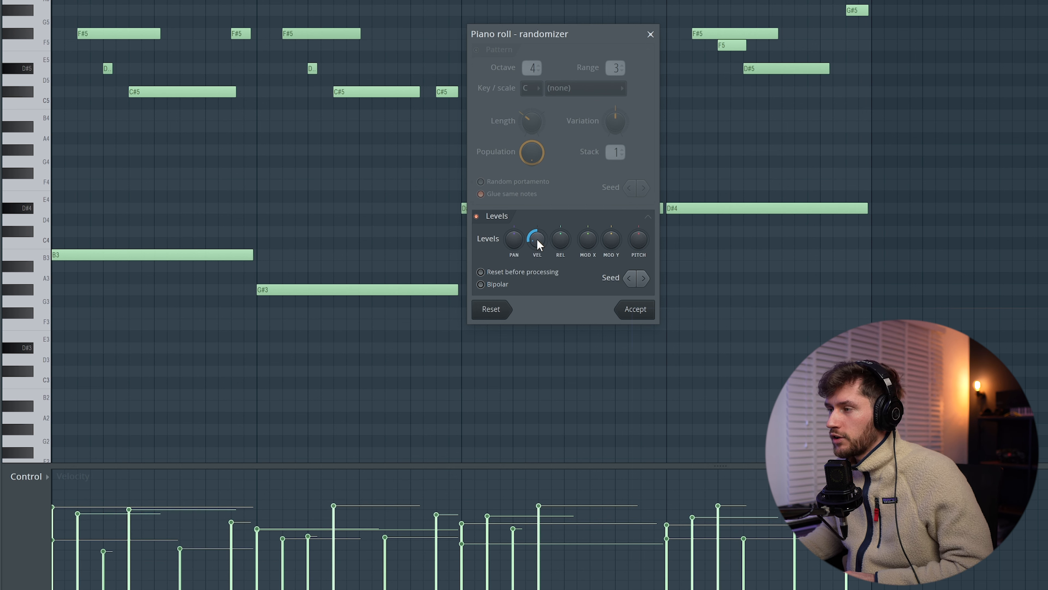
click(635, 309)
Step: Lower the velocities of the upper melody notes slightly relative to the bass notes
drag(22, 23, 47, 205)
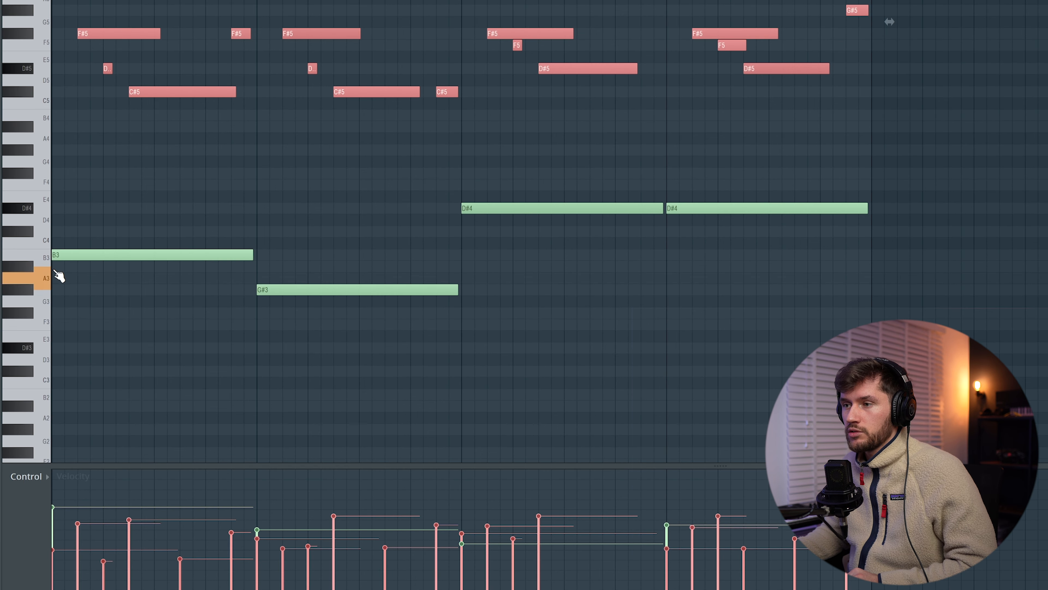
click(36, 249)
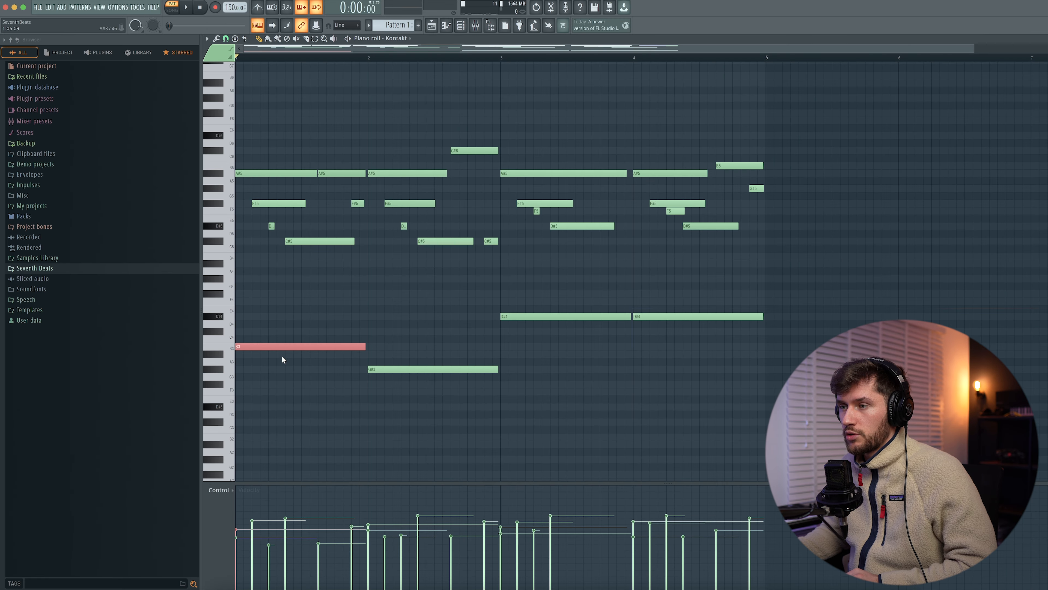
click(425, 305)
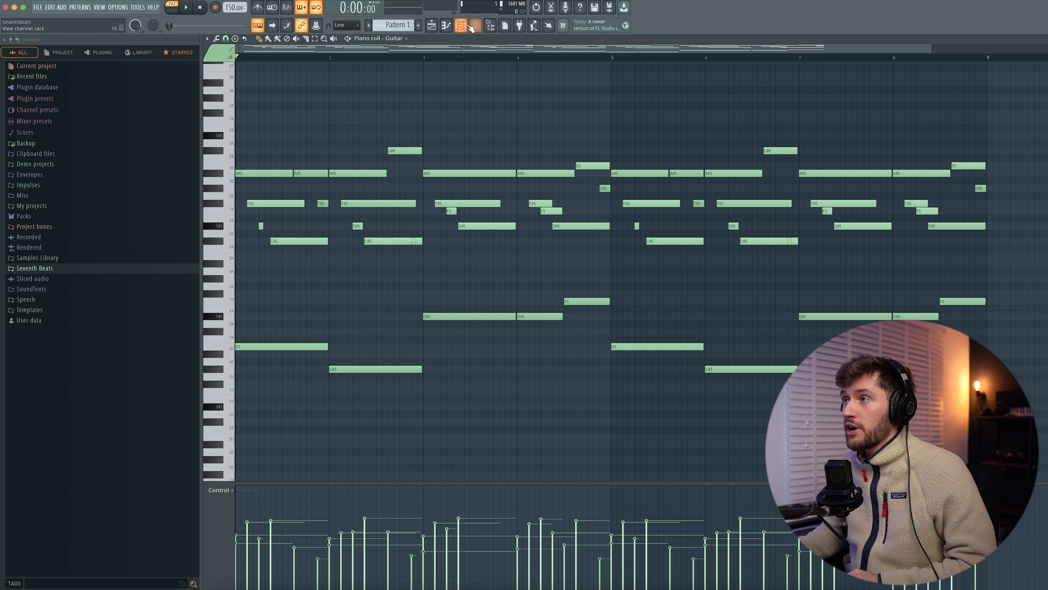
Step: Open the mixer
click(475, 25)
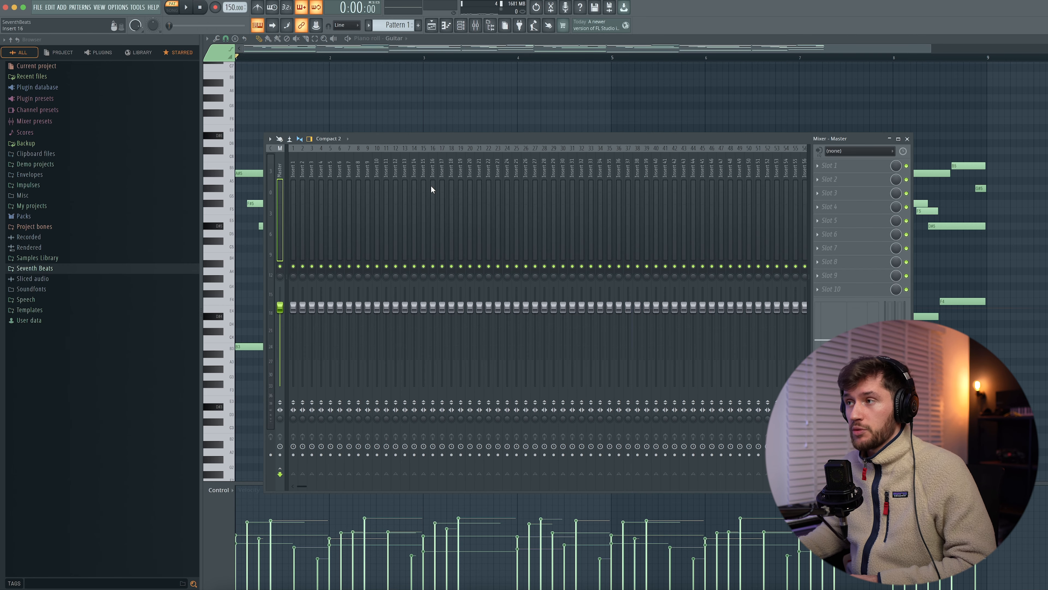